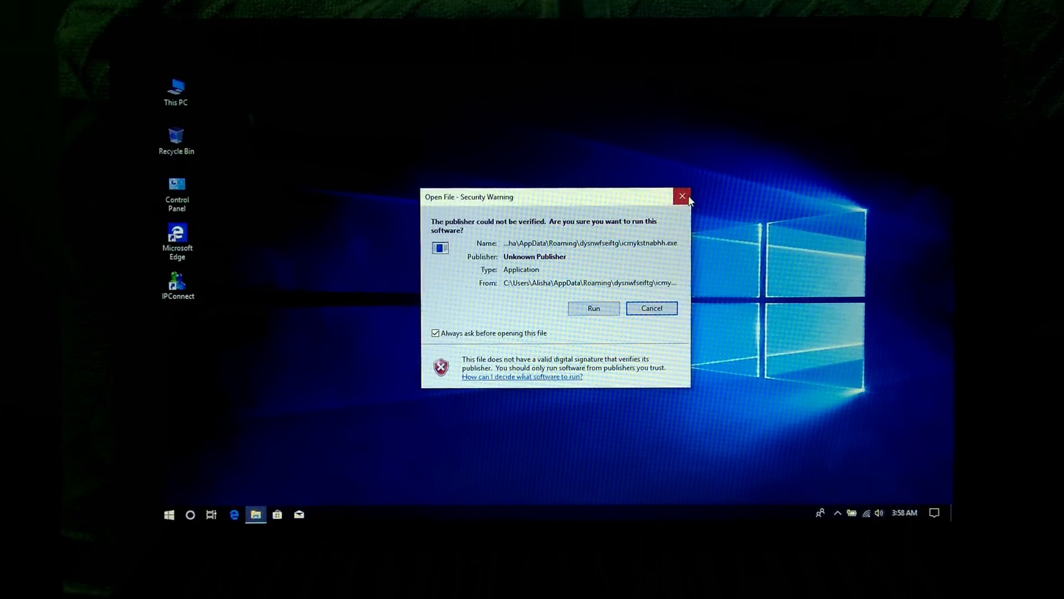
# Cancel the Open File security warning so the unverified executable does not run
pyautogui.click(683, 197)
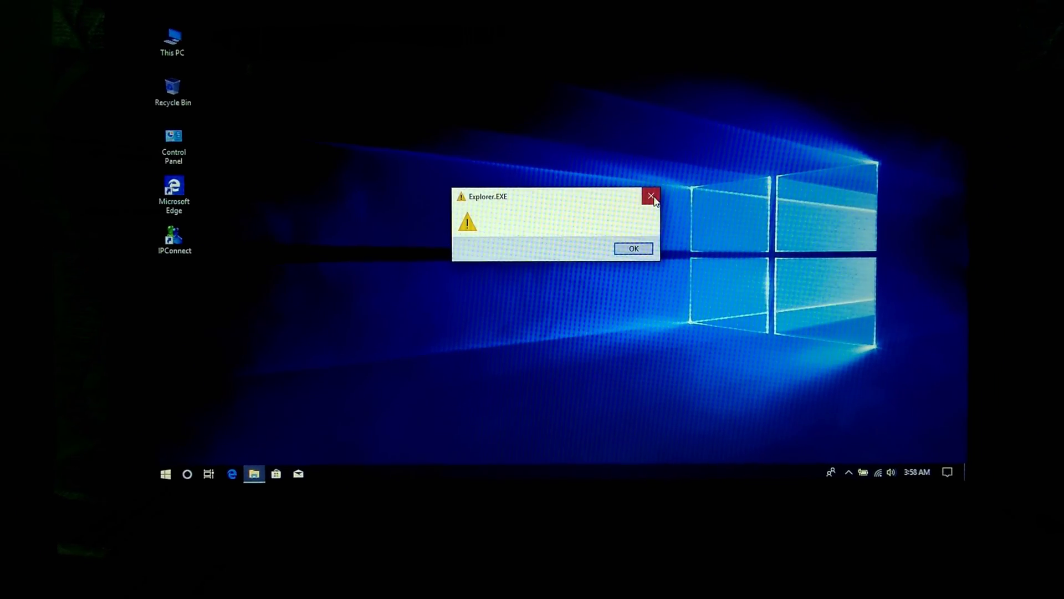
# Close the Explorer.EXE warning, then launch regedit from Run and allow its permission prompt
pyautogui.click(648, 197)
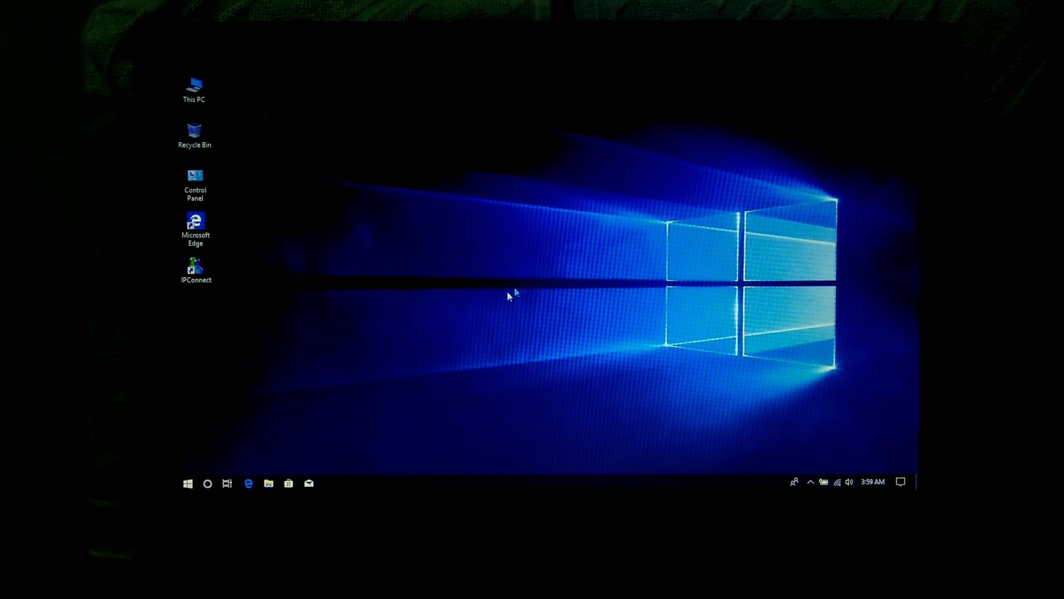
pyautogui.rightClick(190, 485)
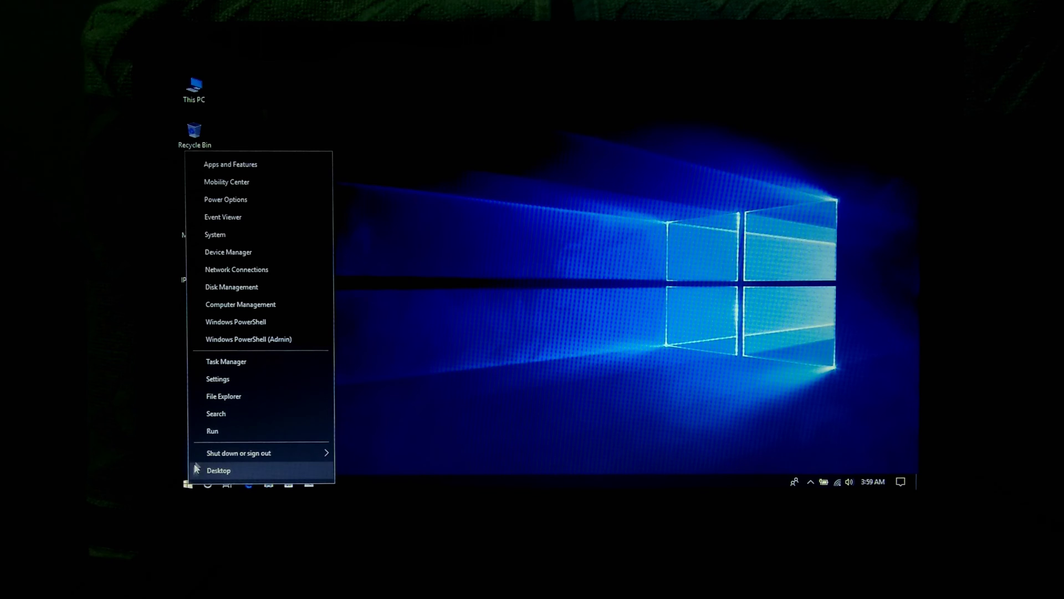
pyautogui.click(210, 432)
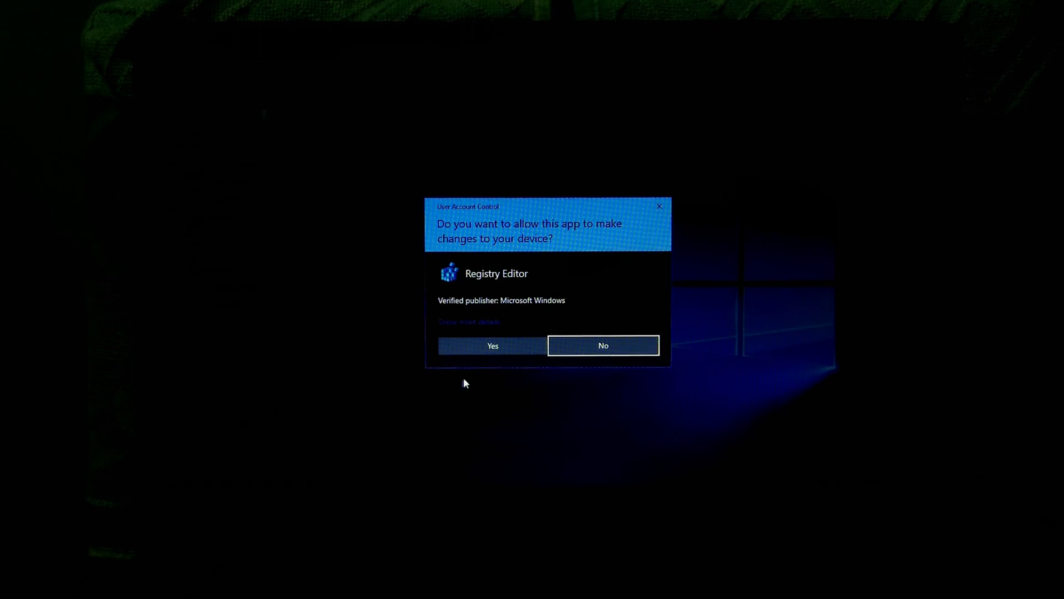
pyautogui.click(494, 345)
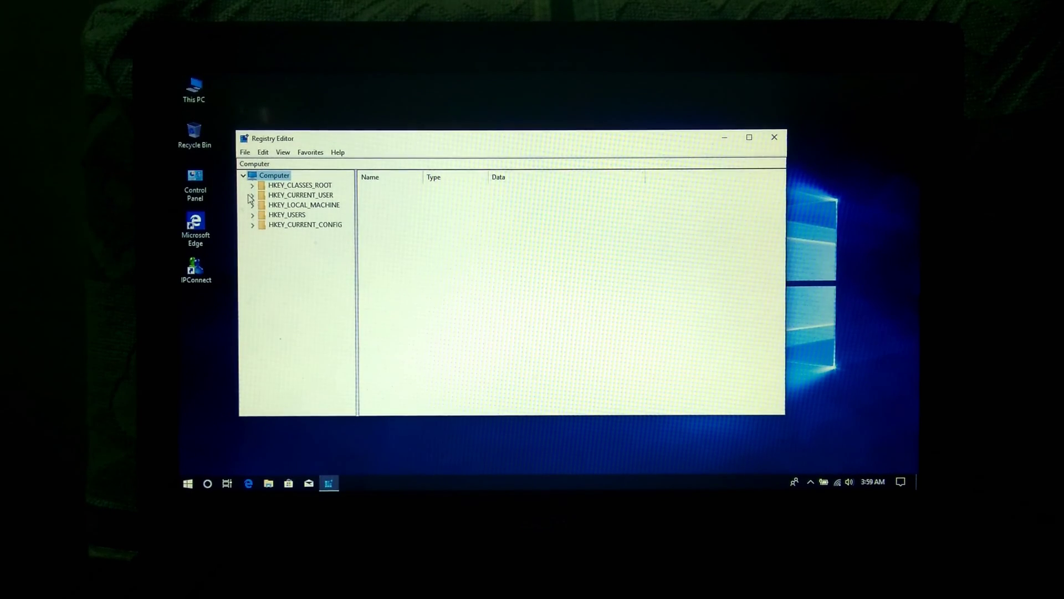
# Navigate to HKCU\Software\Microsoft\Windows NT\CurrentVersion\Windows to show its Load value
pyautogui.click(302, 196)
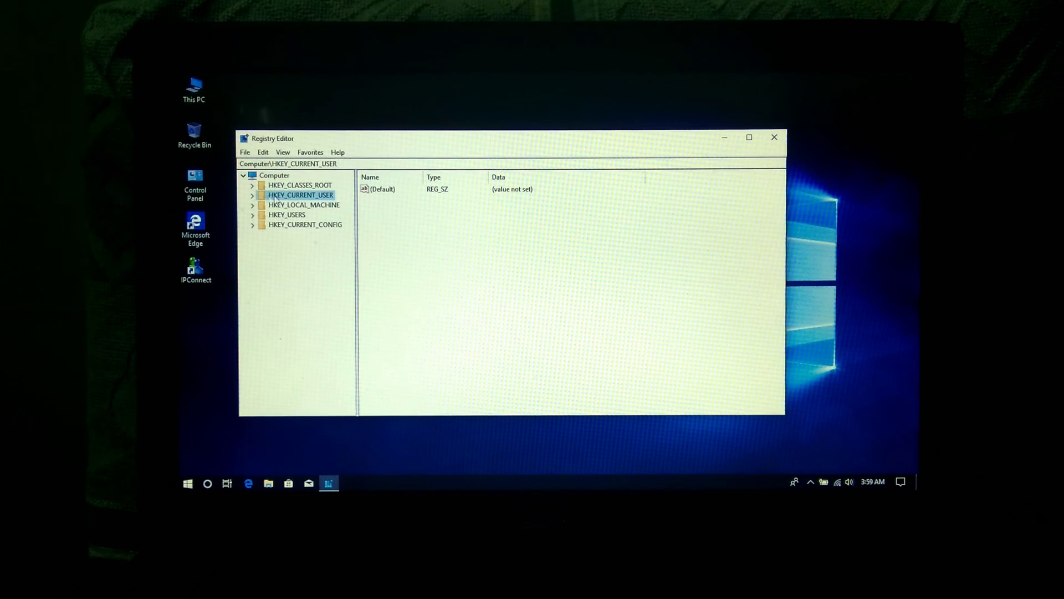
pyautogui.click(254, 196)
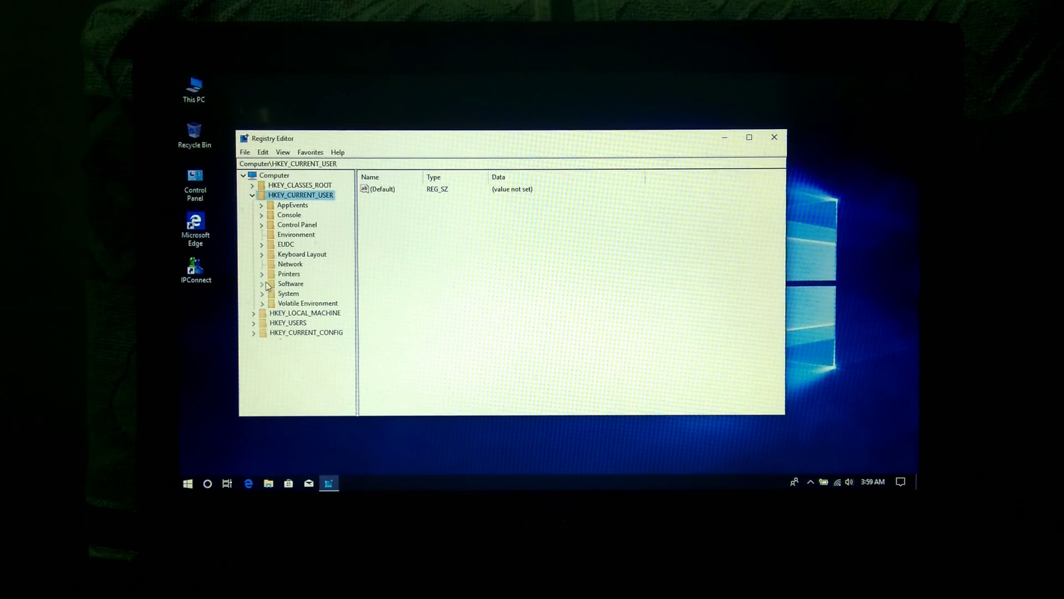
pyautogui.click(263, 284)
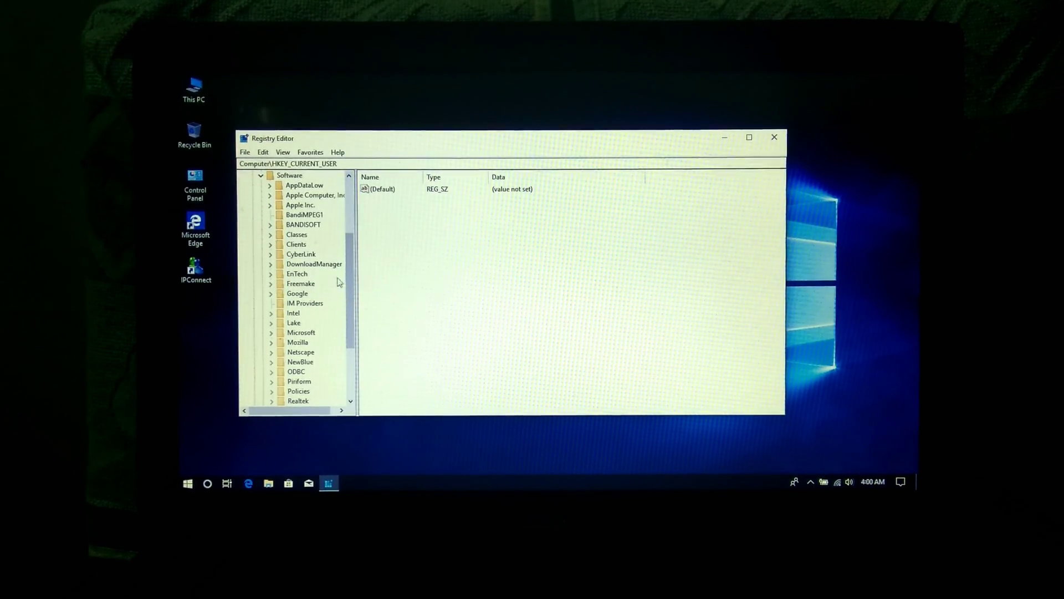
pyautogui.moveTo(349, 265); pyautogui.dragTo(347, 310)
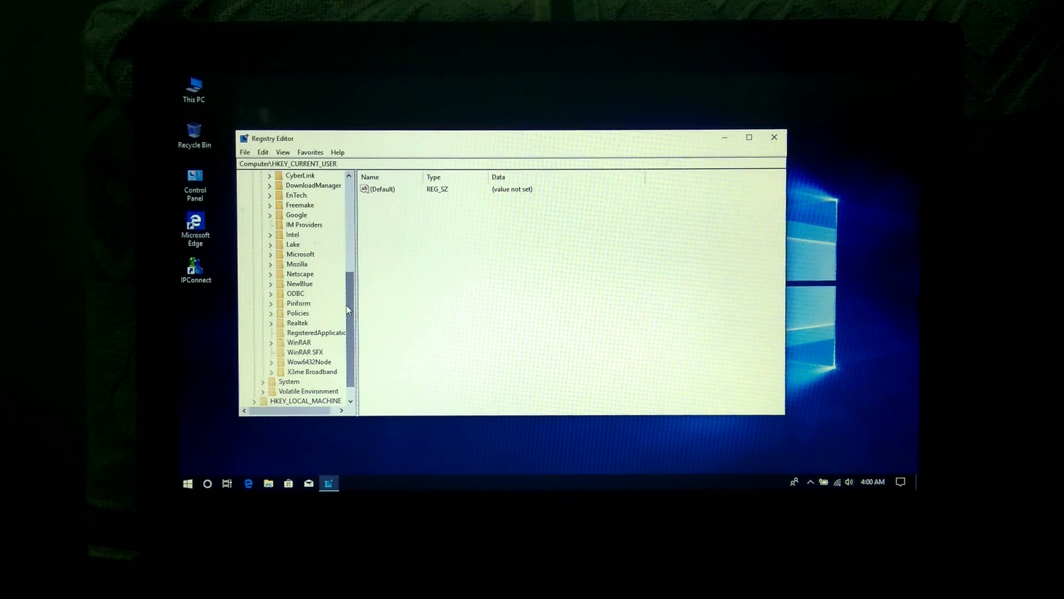
pyautogui.click(272, 255)
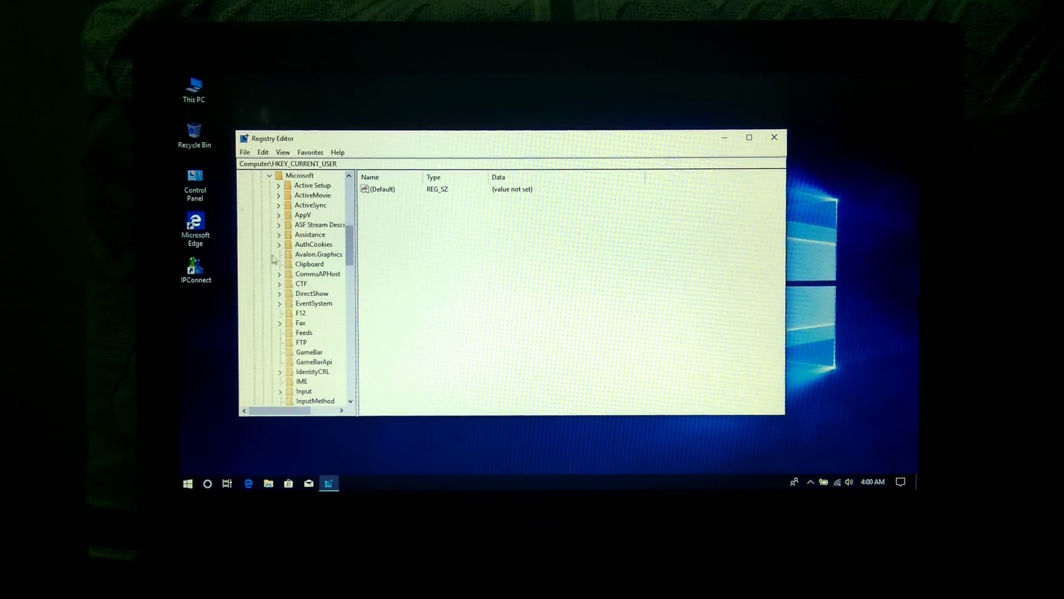
pyautogui.moveTo(350, 242); pyautogui.dragTo(341, 345)
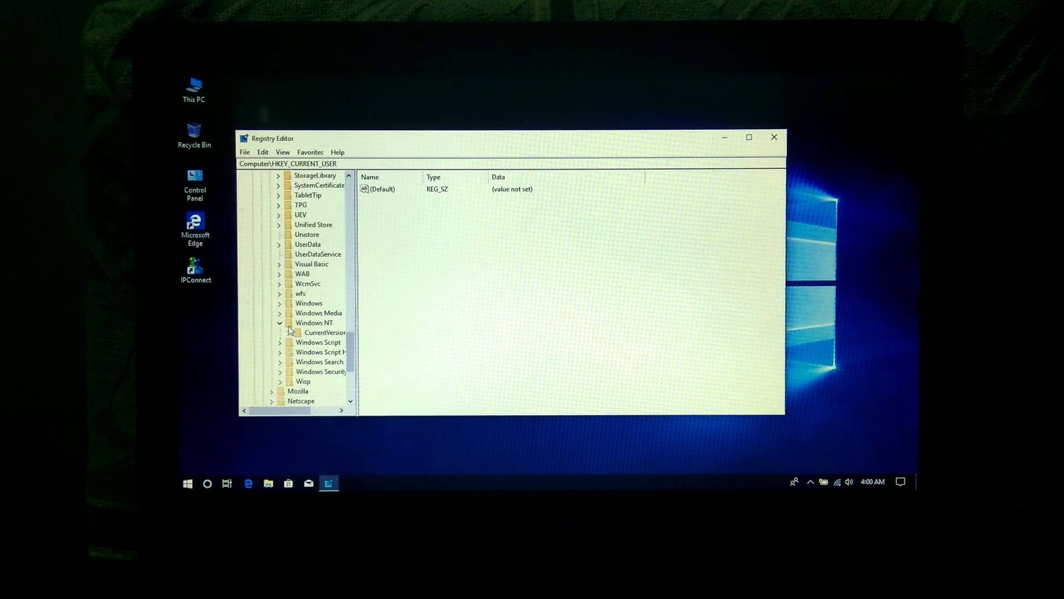
pyautogui.click(324, 333)
pyautogui.click(290, 333)
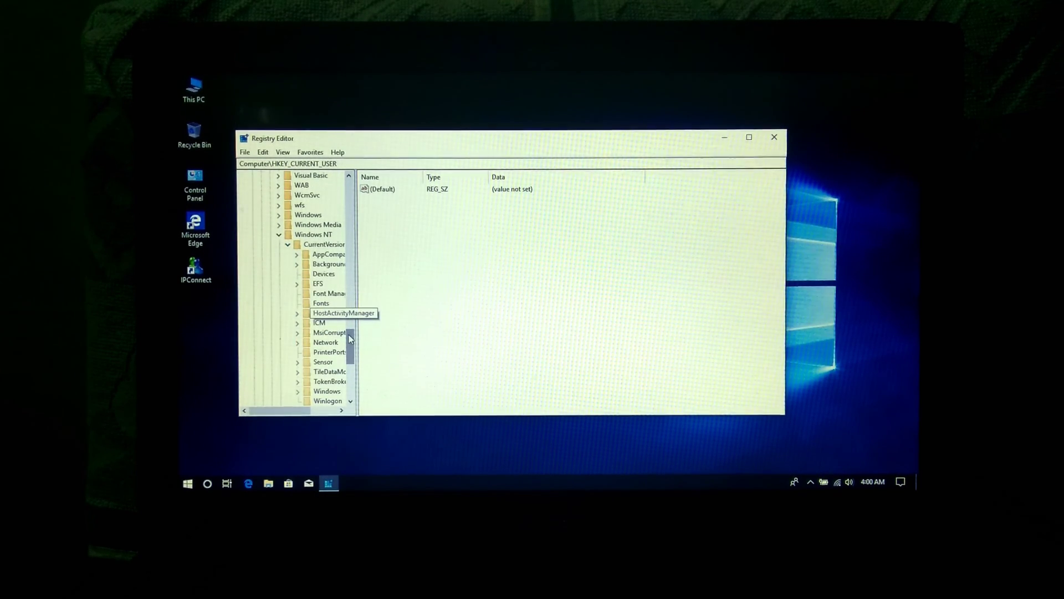
pyautogui.moveTo(350, 337); pyautogui.dragTo(350, 346)
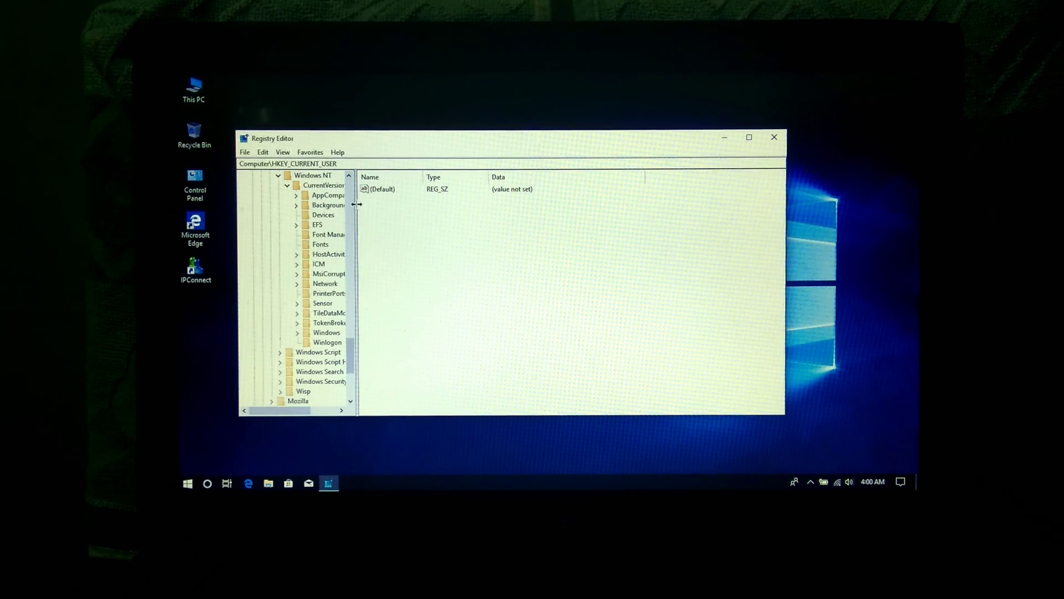
pyautogui.moveTo(368, 206); pyautogui.dragTo(393, 216)
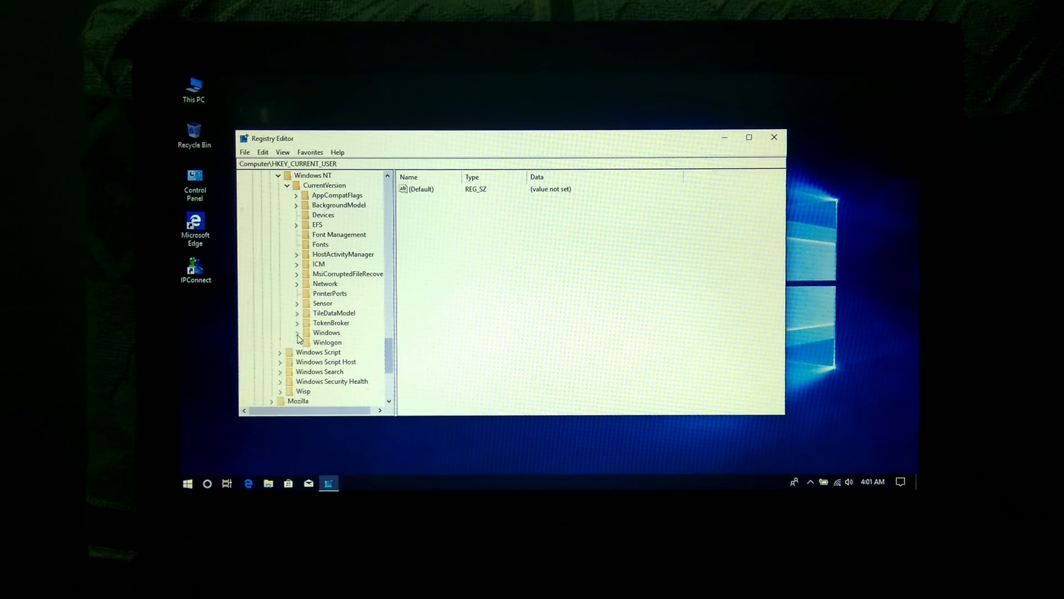
pyautogui.click(326, 333)
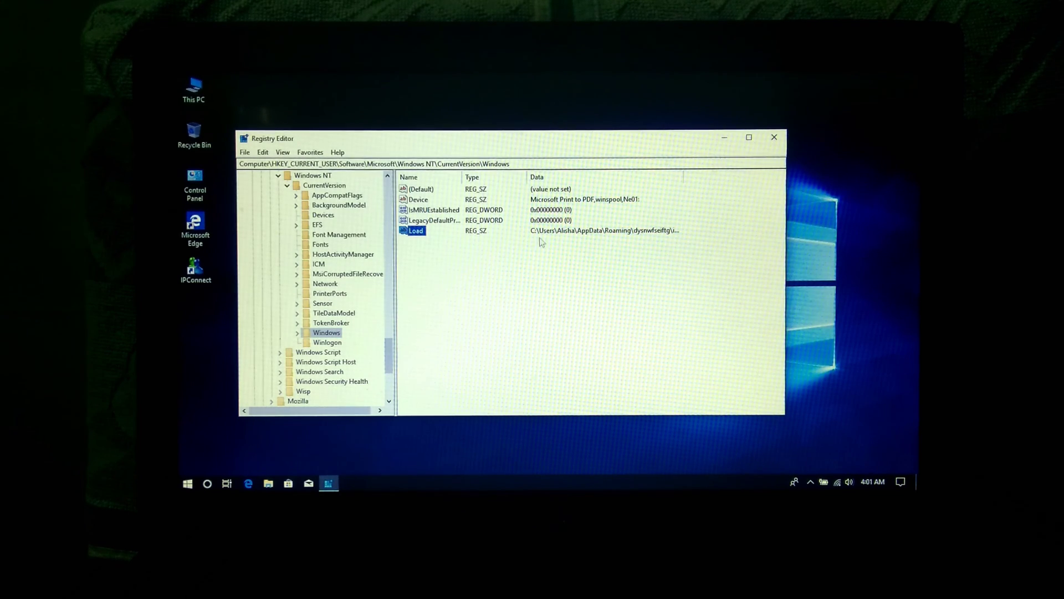
# Delete the Load value from the Windows key, confirm, and close Registry Editor
pyautogui.rightClick(415, 236)
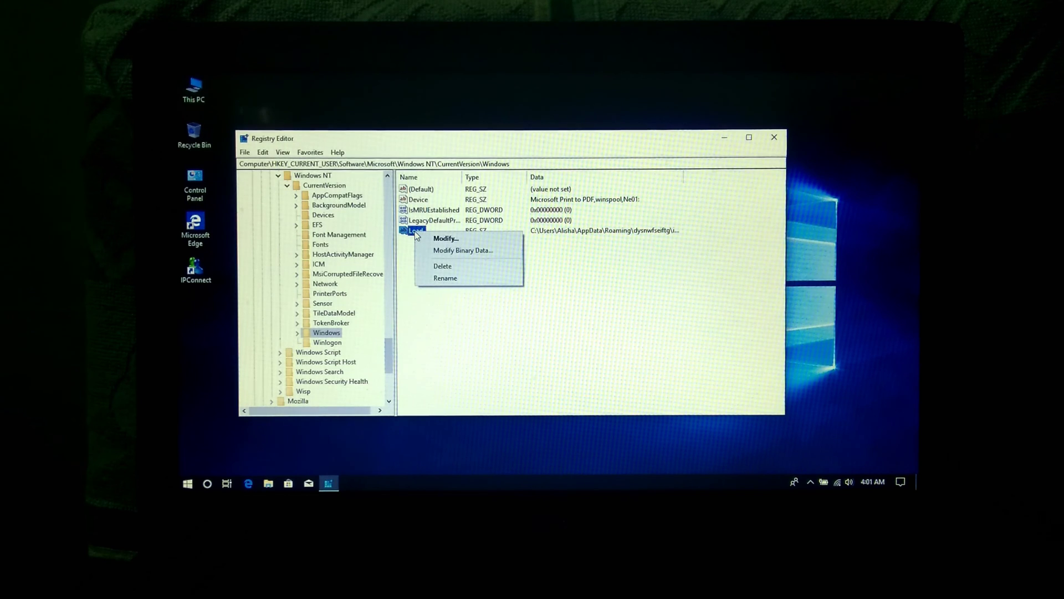
pyautogui.click(434, 267)
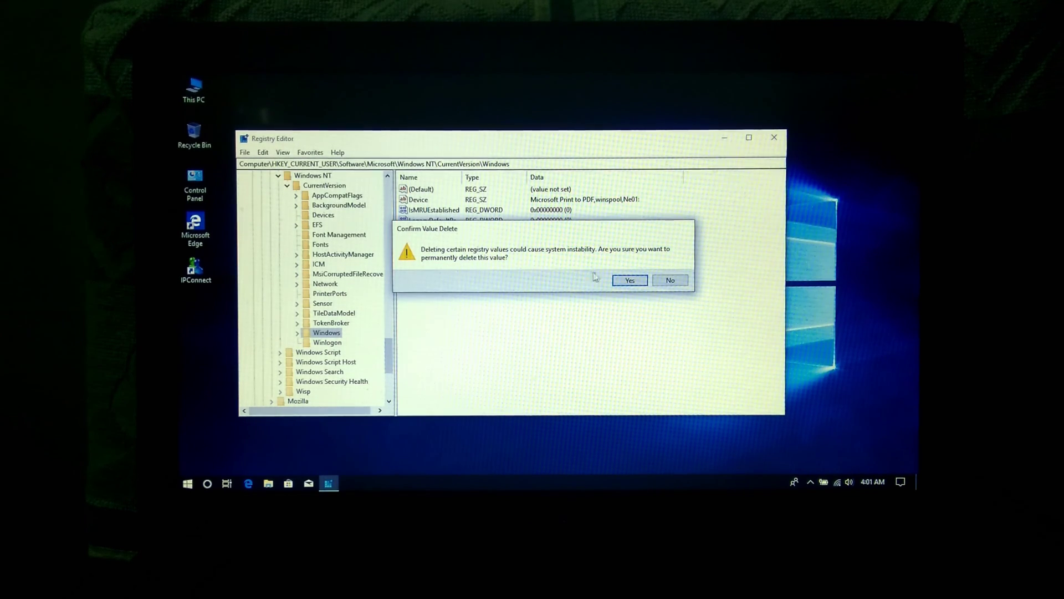
pyautogui.click(632, 280)
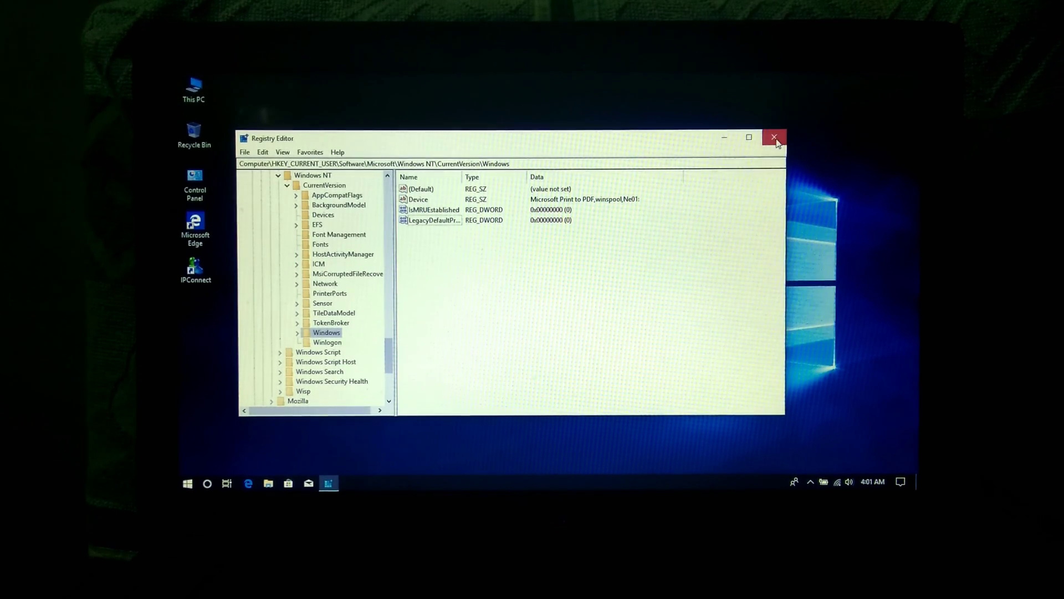
pyautogui.click(775, 138)
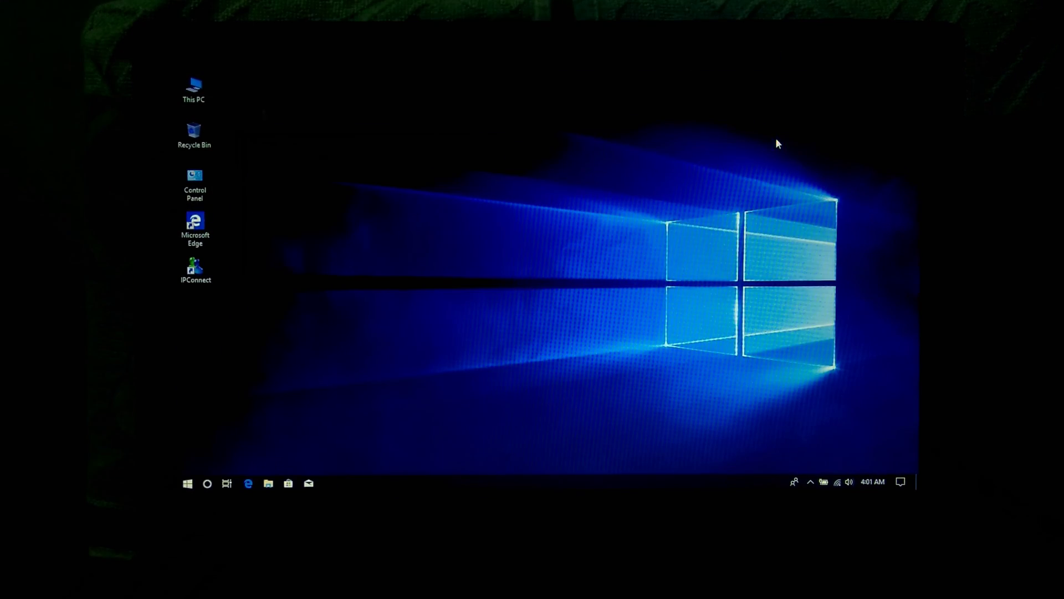
# Refresh the desktop twice from its right-click menu
pyautogui.rightClick(536, 276)
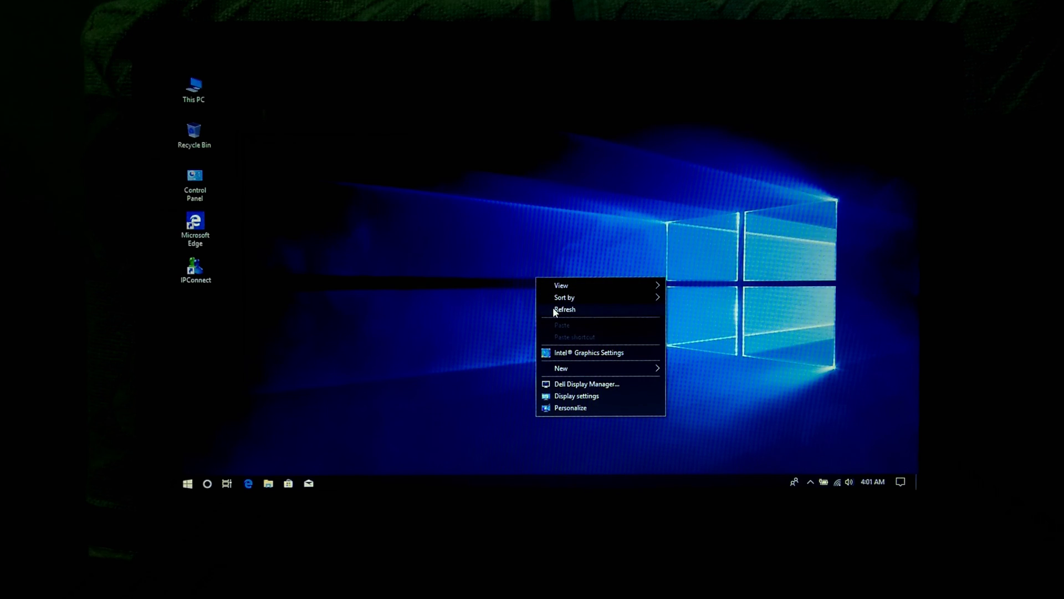
pyautogui.click(554, 310)
pyautogui.rightClick(525, 274)
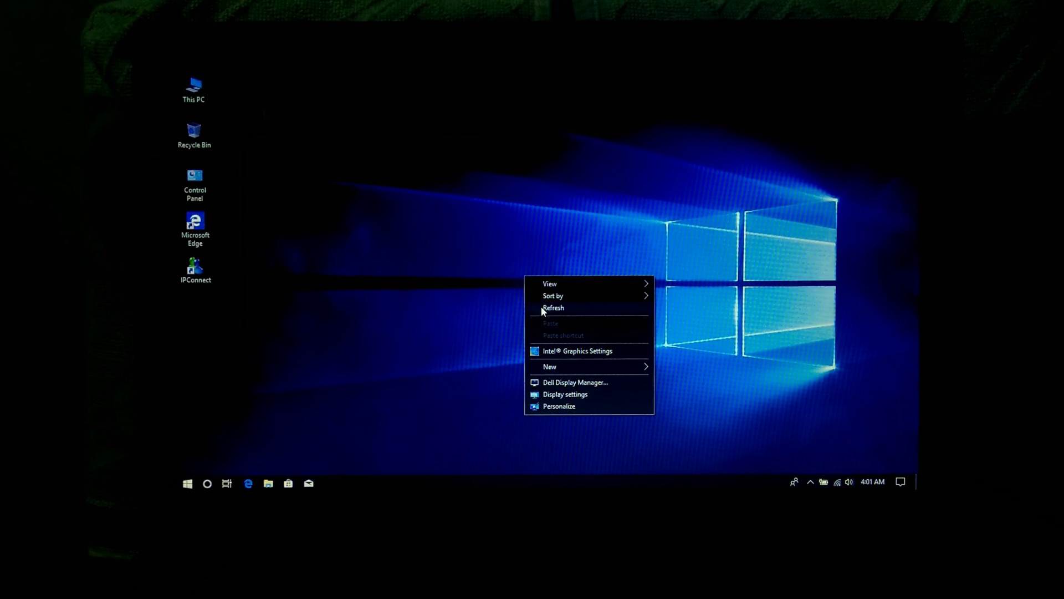
pyautogui.click(543, 308)
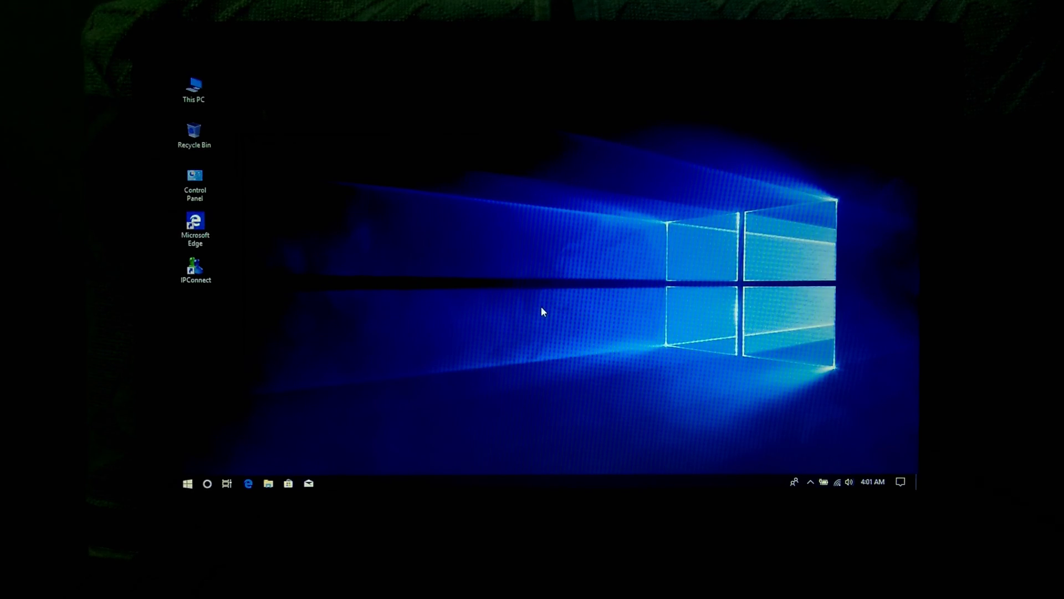
# Restart the PC from the Start menu's power options
pyautogui.click(187, 484)
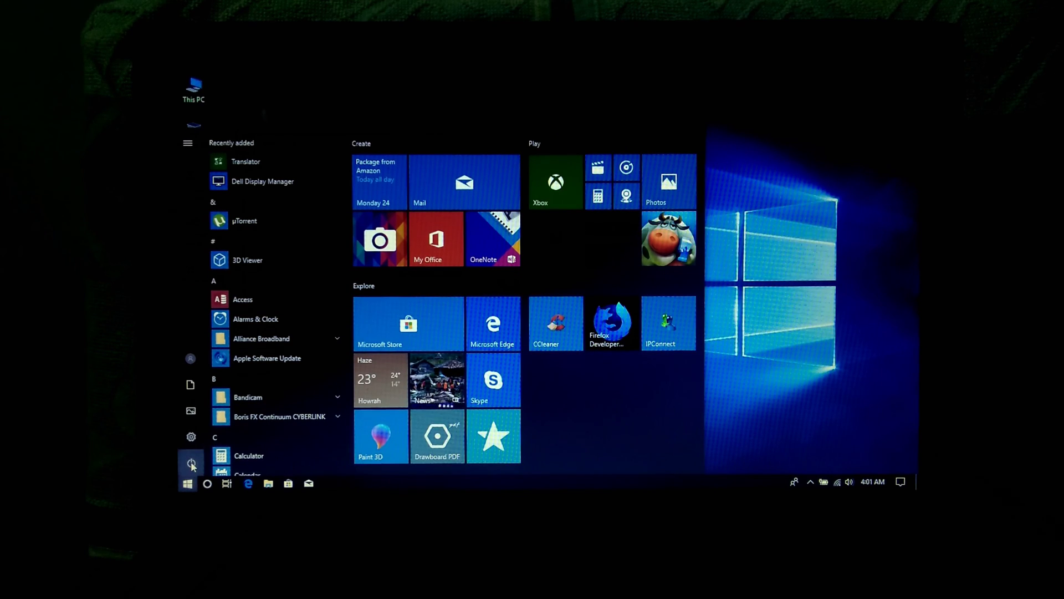
pyautogui.click(191, 465)
pyautogui.click(197, 434)
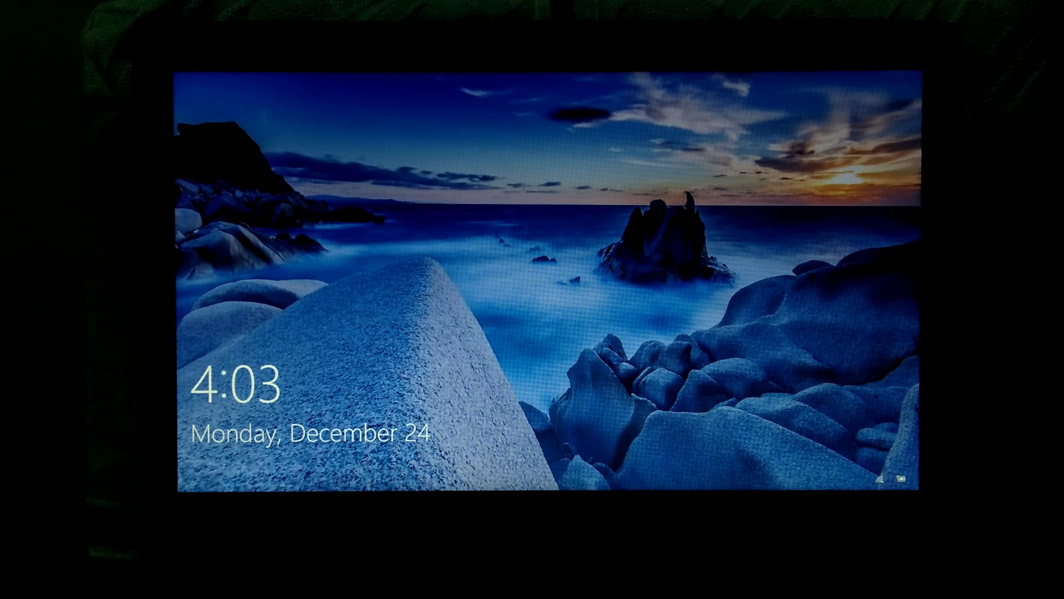
# Dismiss the lock screen, sign in, and refresh the desktop twice
pyautogui.press('space')
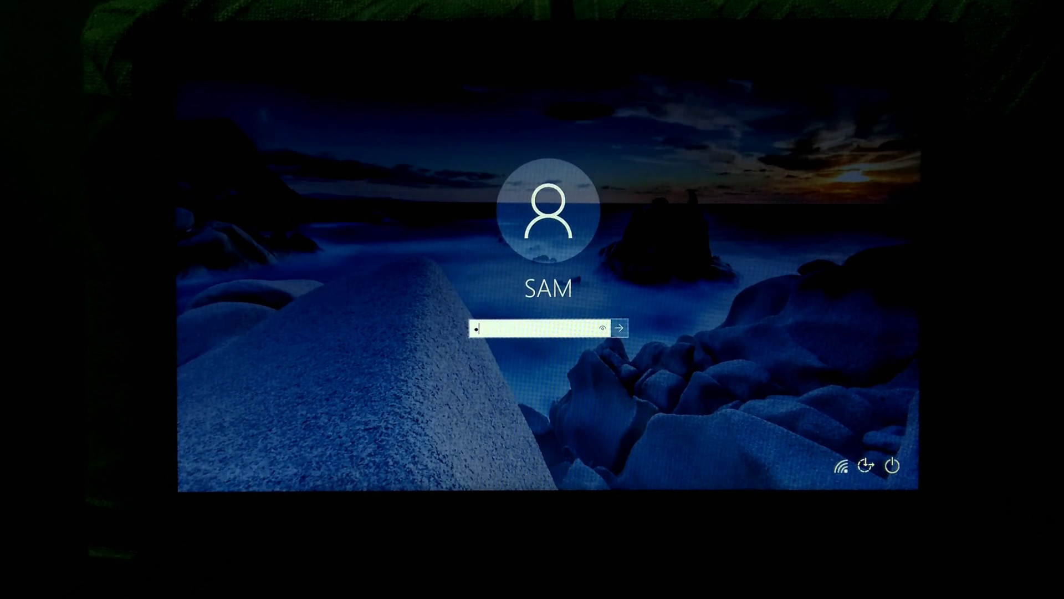
pyautogui.press('Return')
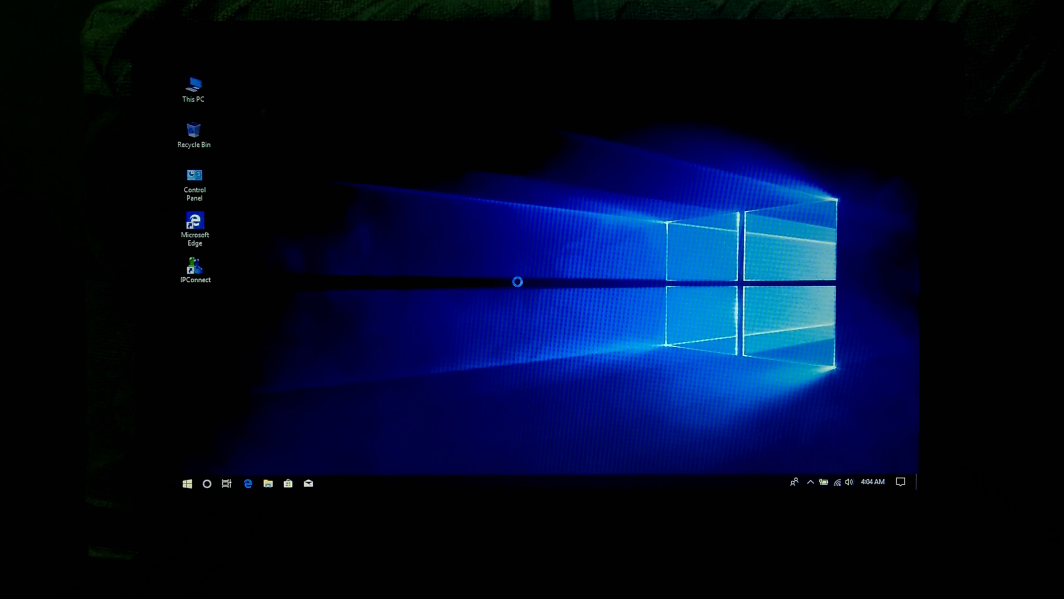
pyautogui.rightClick(517, 283)
pyautogui.click(536, 312)
pyautogui.rightClick(526, 287)
pyautogui.click(539, 316)
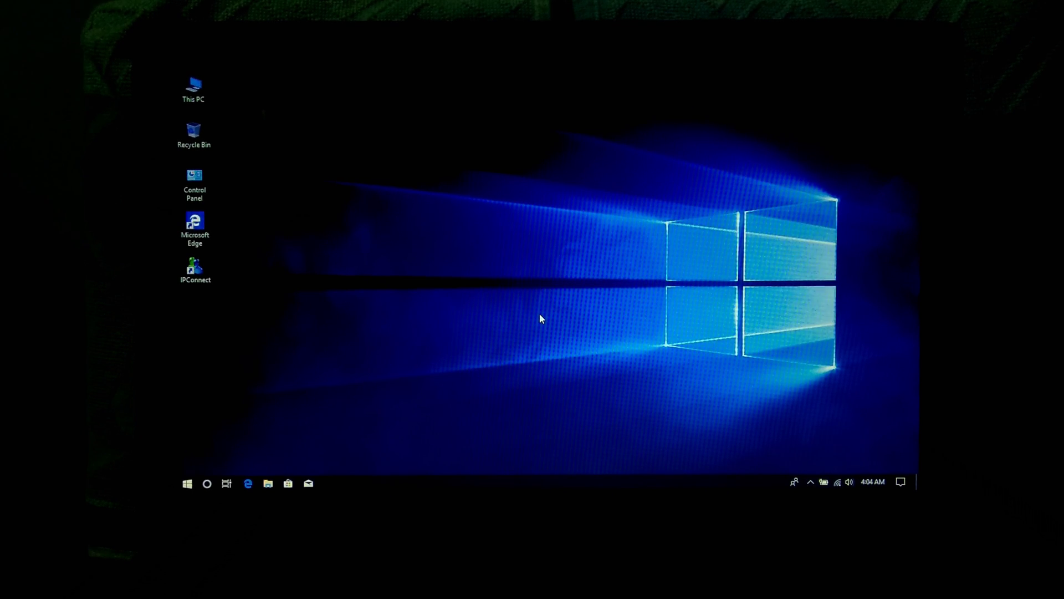